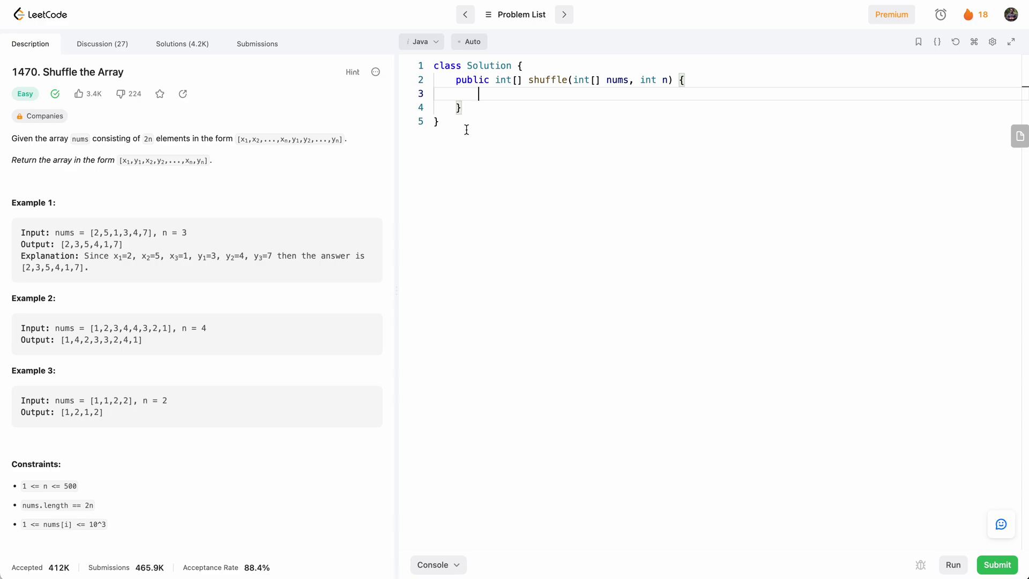
- Highlight the problem title, the 2n length, and the x and y halves of the input
{"action": "left_click_drag", "start_coordinate": [12, 72], "coordinate": [128, 75]}
{"action": "left_click", "coordinate": [527, 135]}
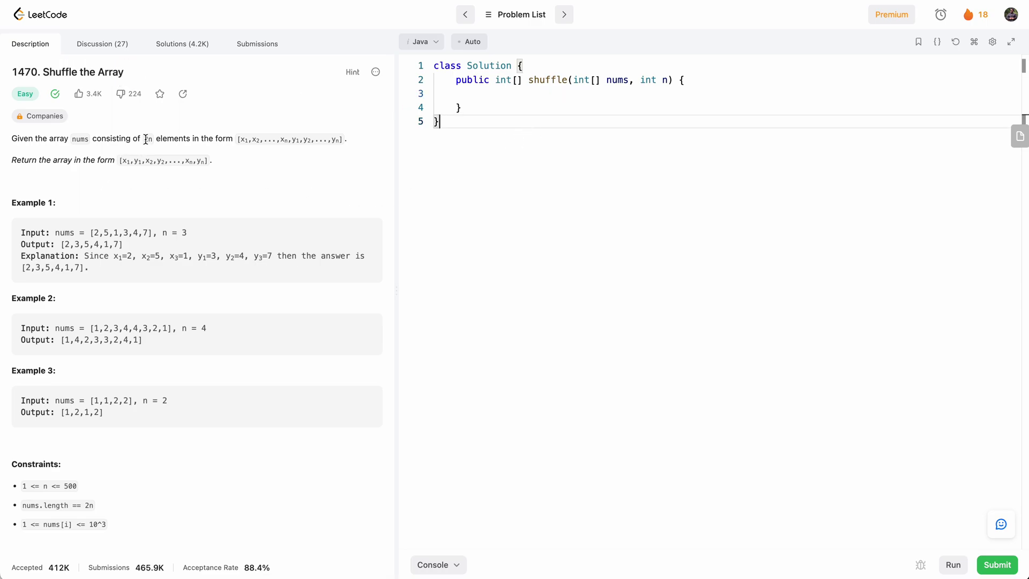
{"action": "left_click_drag", "start_coordinate": [144, 139], "coordinate": [150, 139]}
{"action": "left_click_drag", "start_coordinate": [240, 138], "coordinate": [287, 140]}
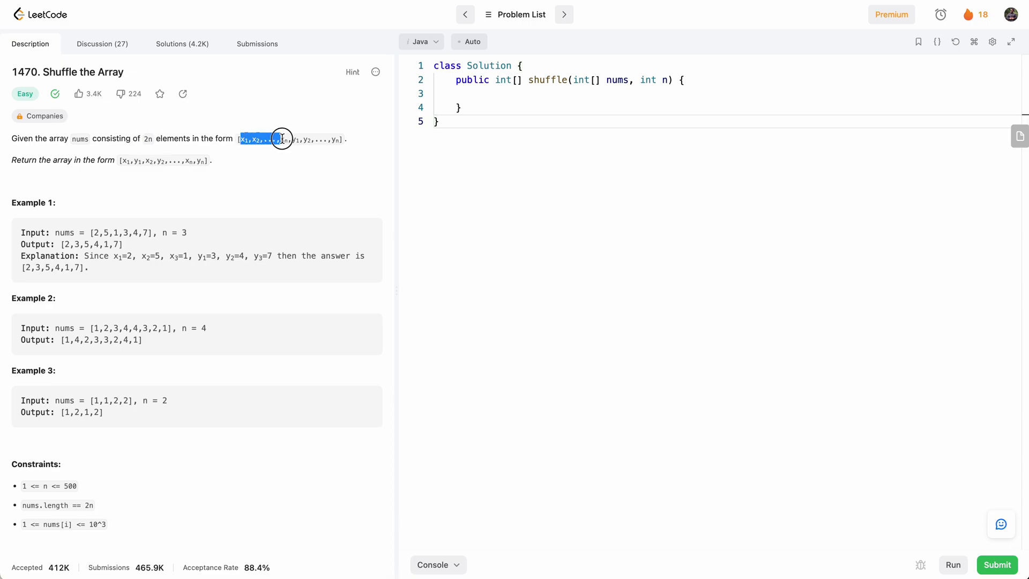
{"action": "left_click_drag", "start_coordinate": [292, 140], "coordinate": [339, 140]}
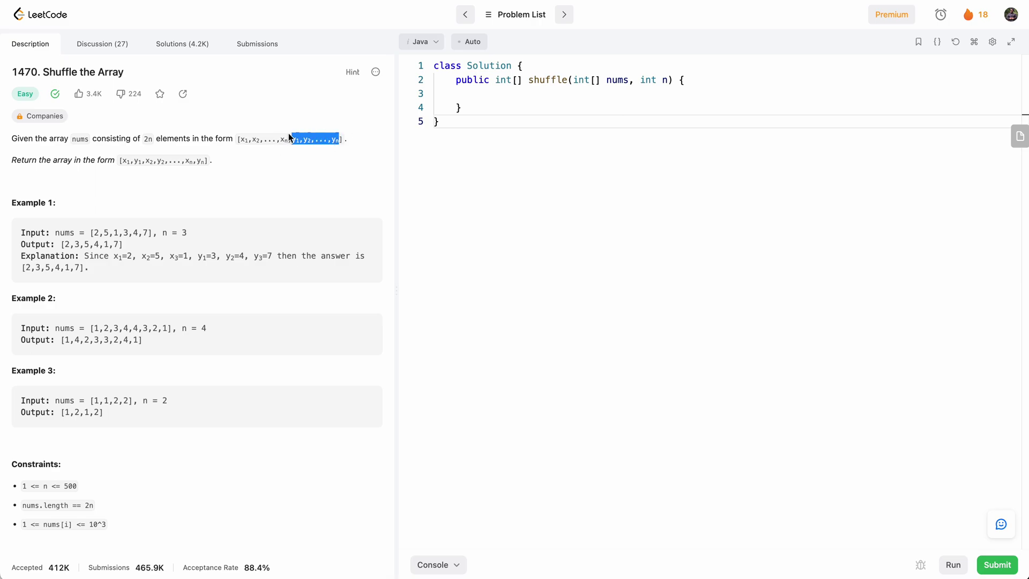
{"action": "left_click_drag", "start_coordinate": [289, 139], "coordinate": [339, 140]}
{"action": "left_click_drag", "start_coordinate": [121, 160], "coordinate": [164, 161]}
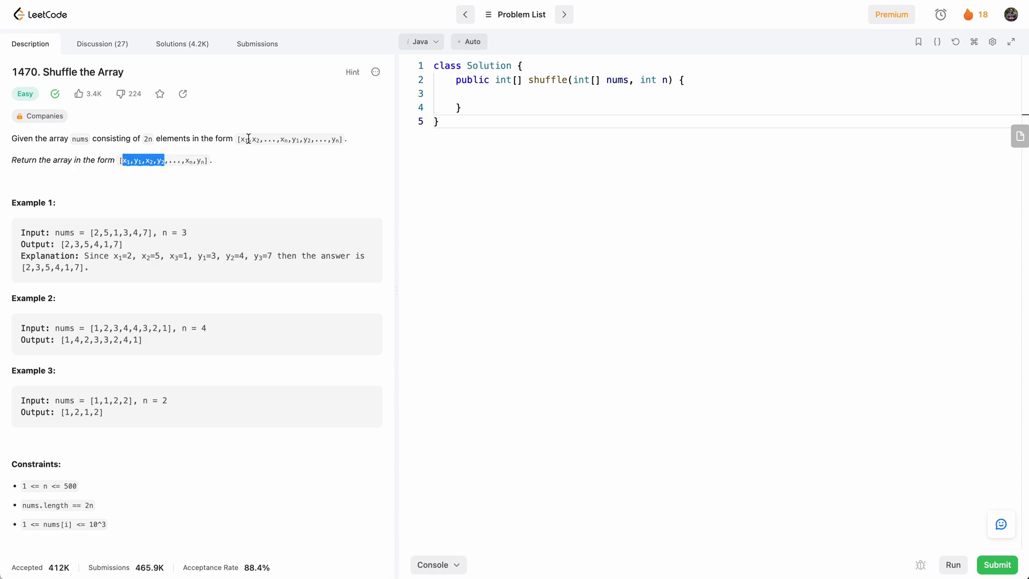
- Point out x1, y1, x2, y2 in the input and the int n parameter
{"action": "left_click_drag", "start_coordinate": [248, 138], "coordinate": [242, 139]}
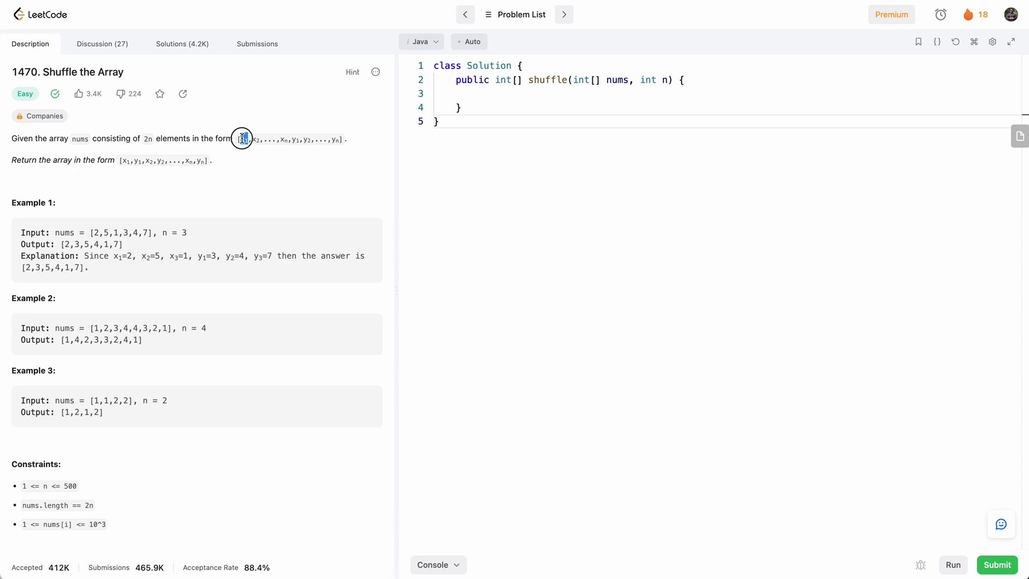
{"action": "double_click", "coordinate": [294, 139]}
{"action": "left_click_drag", "start_coordinate": [250, 140], "coordinate": [261, 140]}
{"action": "double_click", "coordinate": [307, 138]}
{"action": "left_click", "coordinate": [543, 97]}
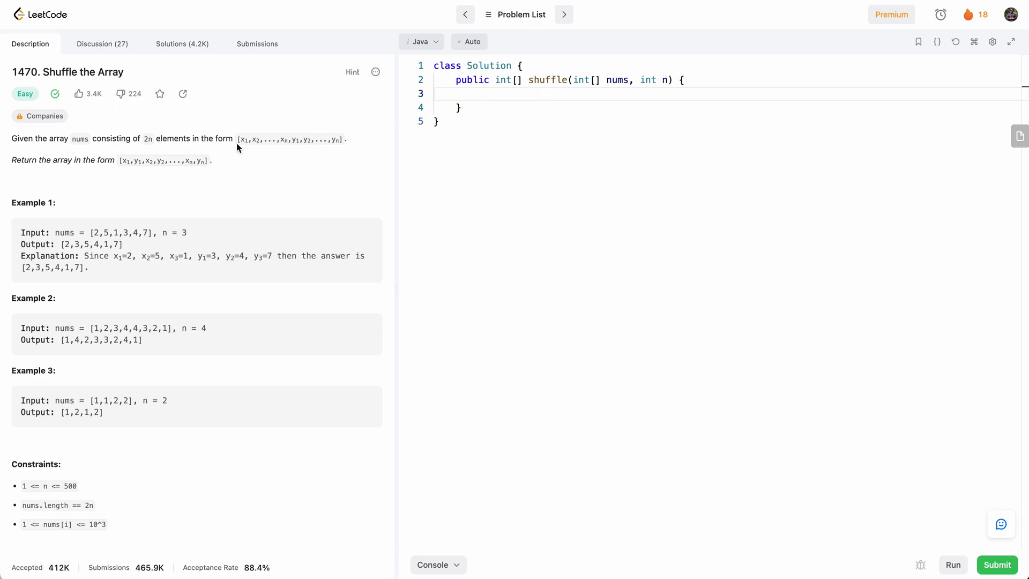
{"action": "left_click", "coordinate": [642, 79]}
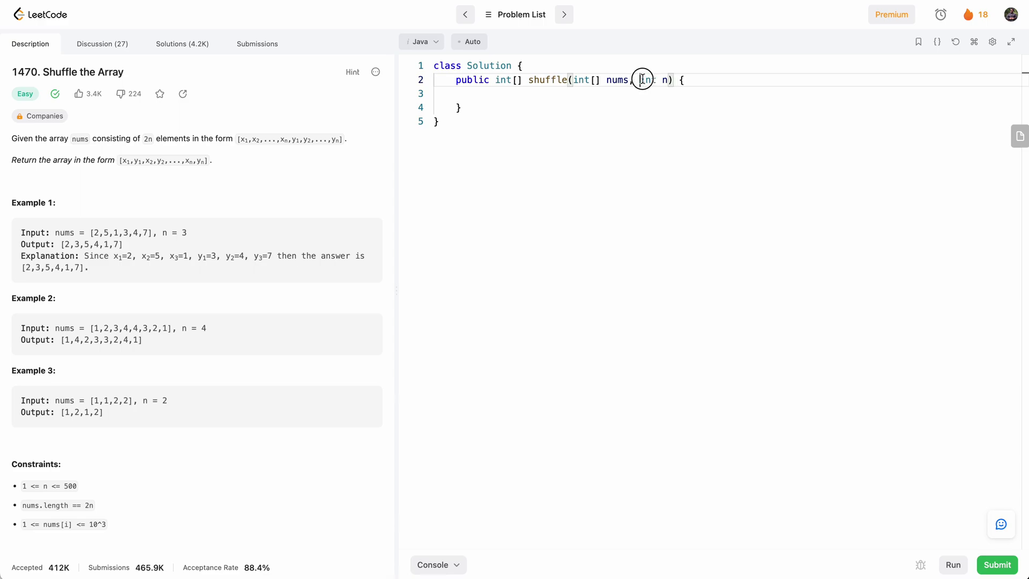
{"action": "left_click_drag", "start_coordinate": [642, 80], "coordinate": [671, 80]}
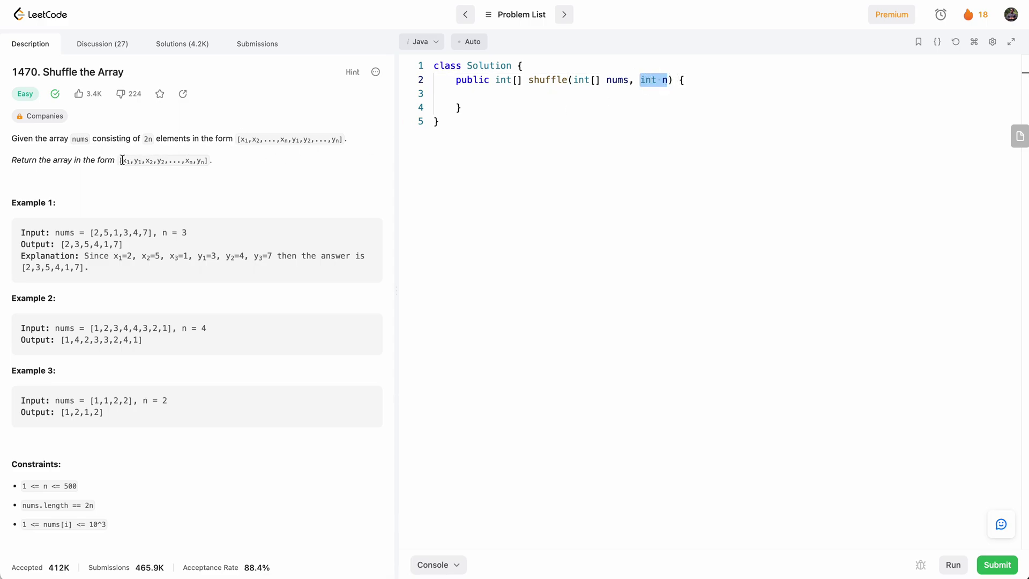
- Point out x1, y1, x2, y2 in the expected result form
{"action": "left_click_drag", "start_coordinate": [123, 159], "coordinate": [142, 160]}
{"action": "left_click", "coordinate": [123, 163]}
{"action": "left_click", "coordinate": [122, 161]}
{"action": "left_click", "coordinate": [122, 160]}
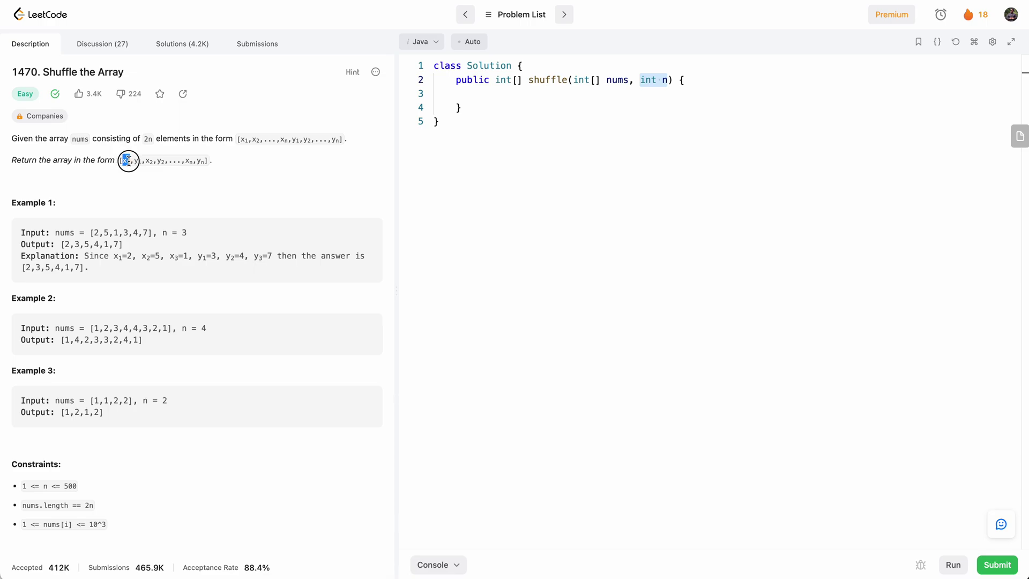
{"action": "left_click_drag", "start_coordinate": [122, 161], "coordinate": [127, 163]}
{"action": "double_click", "coordinate": [134, 160]}
{"action": "double_click", "coordinate": [149, 161]}
{"action": "double_click", "coordinate": [161, 160]}
- Re-highlight the x and y halves of the input, alternating x1, y1, x2, y2
{"action": "left_click_drag", "start_coordinate": [240, 140], "coordinate": [242, 149]}
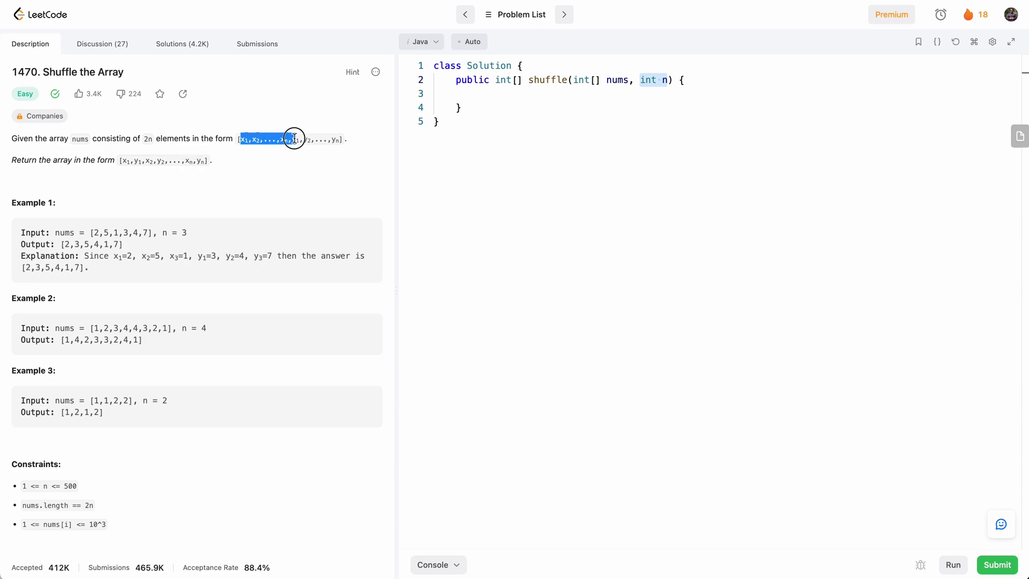
{"action": "double_click", "coordinate": [245, 139]}
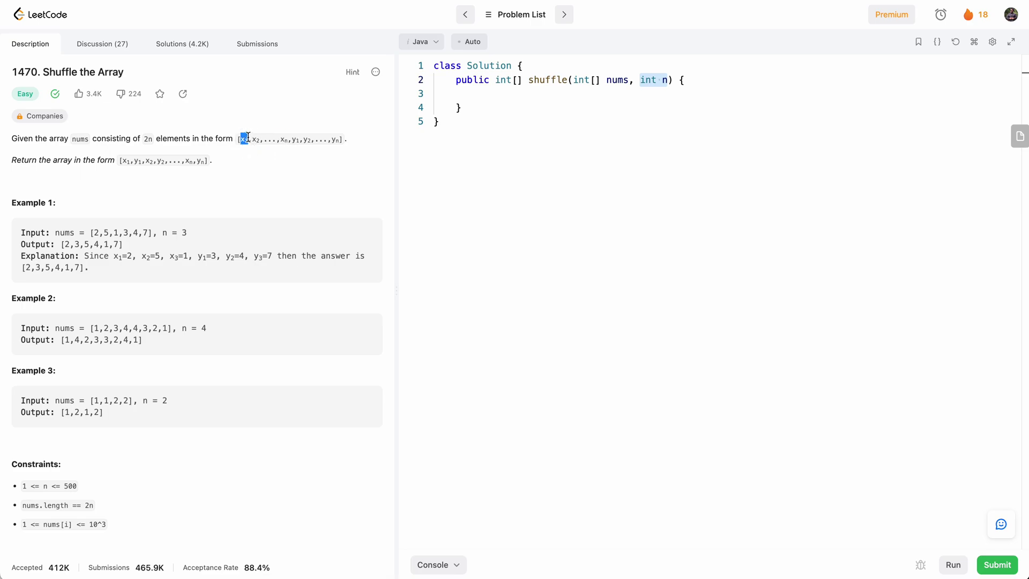
{"action": "left_click_drag", "start_coordinate": [291, 139], "coordinate": [341, 140]}
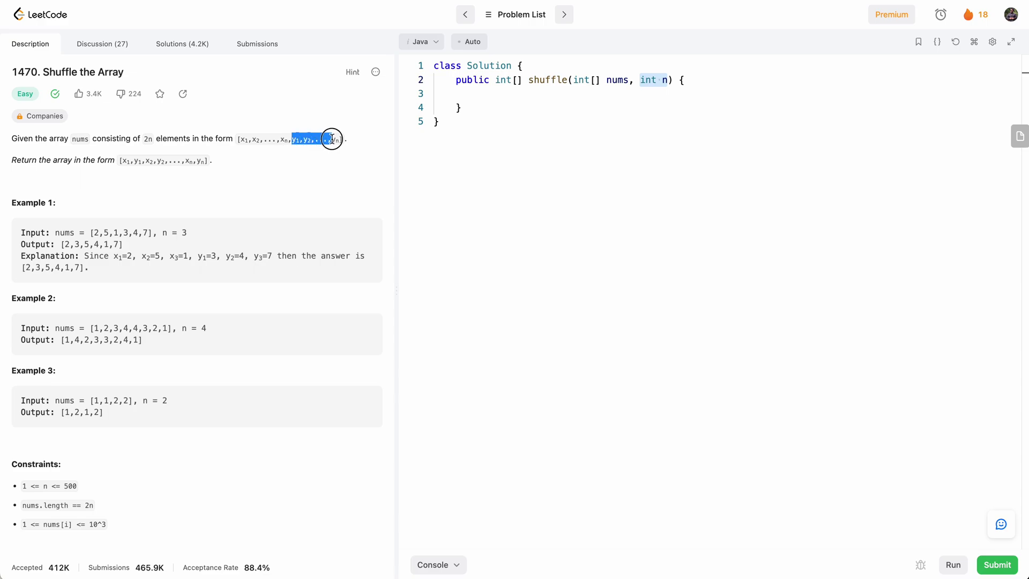
{"action": "left_click", "coordinate": [295, 147]}
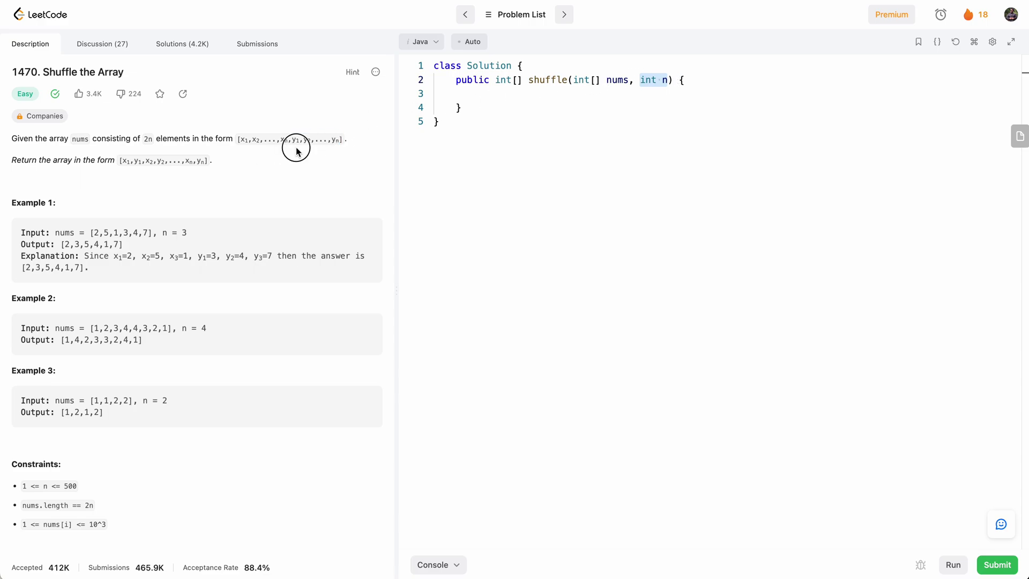
{"action": "double_click", "coordinate": [295, 140]}
{"action": "double_click", "coordinate": [243, 140]}
{"action": "double_click", "coordinate": [295, 140]}
{"action": "double_click", "coordinate": [256, 139]}
{"action": "left_click_drag", "start_coordinate": [302, 140], "coordinate": [319, 137]}
- Declare int shuffled[] = new int[nums.length] and open a for loop with i from 0 to n
{"action": "double_click", "coordinate": [159, 159]}
{"action": "left_click", "coordinate": [534, 83], "text": "shift"}
{"action": "left_click", "coordinate": [534, 87]}
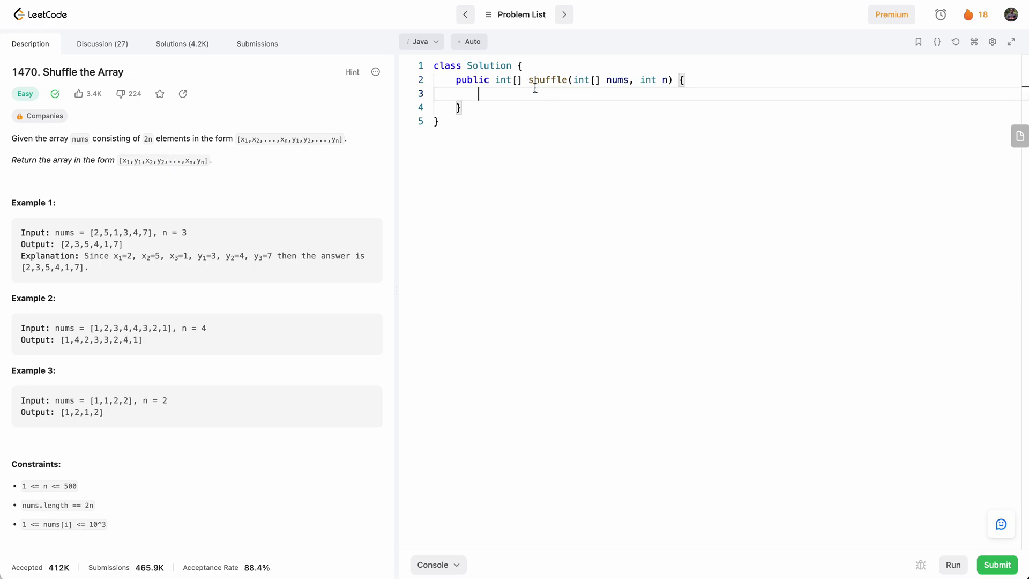
{"action": "type", "text": "int shu"}
{"action": "type", "text": "ffled["}
{"action": "type", "text": "] = new int["}
{"action": "type", "text": "nums.length]"}
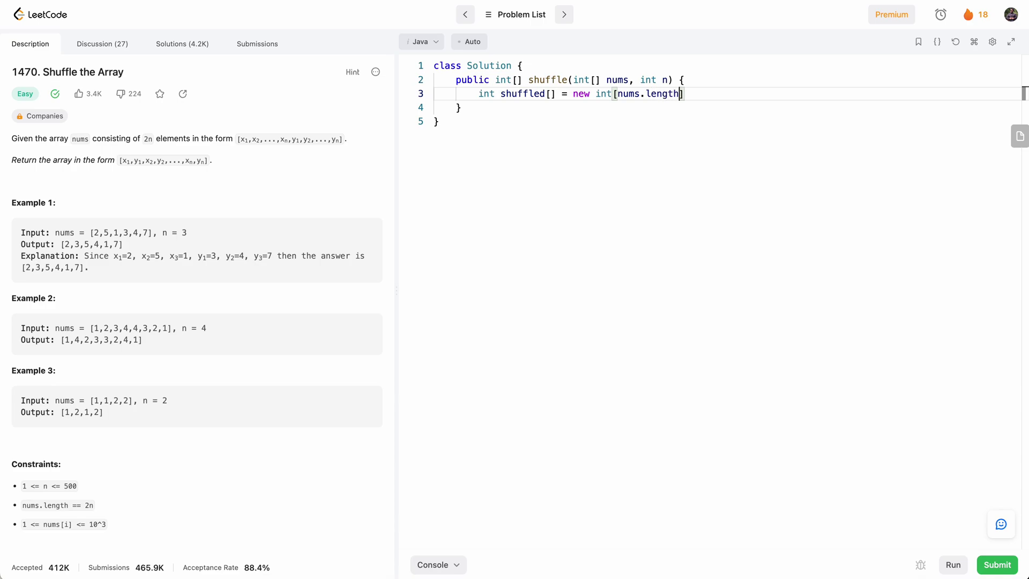
{"action": "type", "text": ";"}
{"action": "key", "text": "Return"}
{"action": "type", "text": "f"}
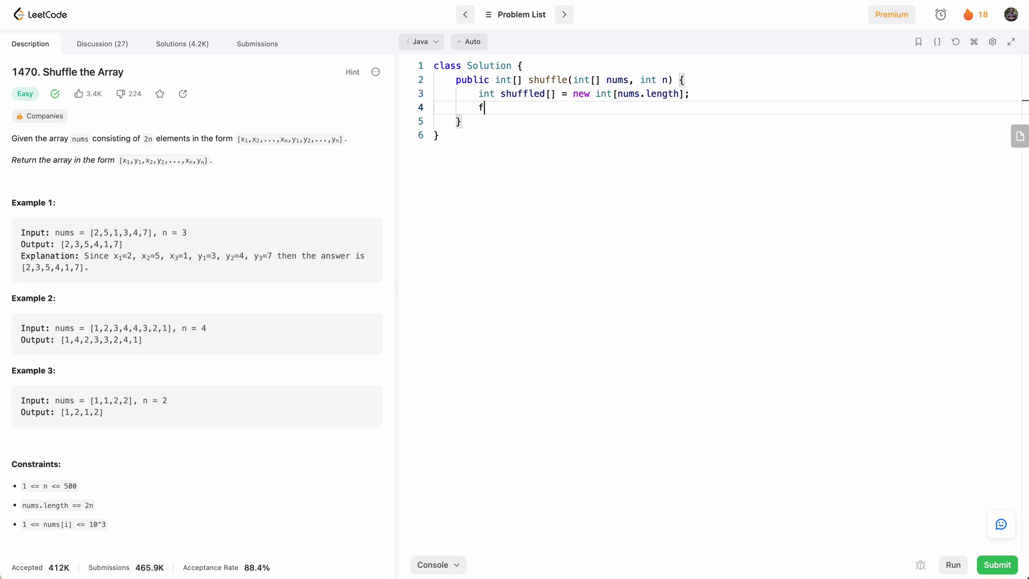
{"action": "type", "text": "or(int i = 0; i < n; i++) {"}
{"action": "key", "text": "Return"}
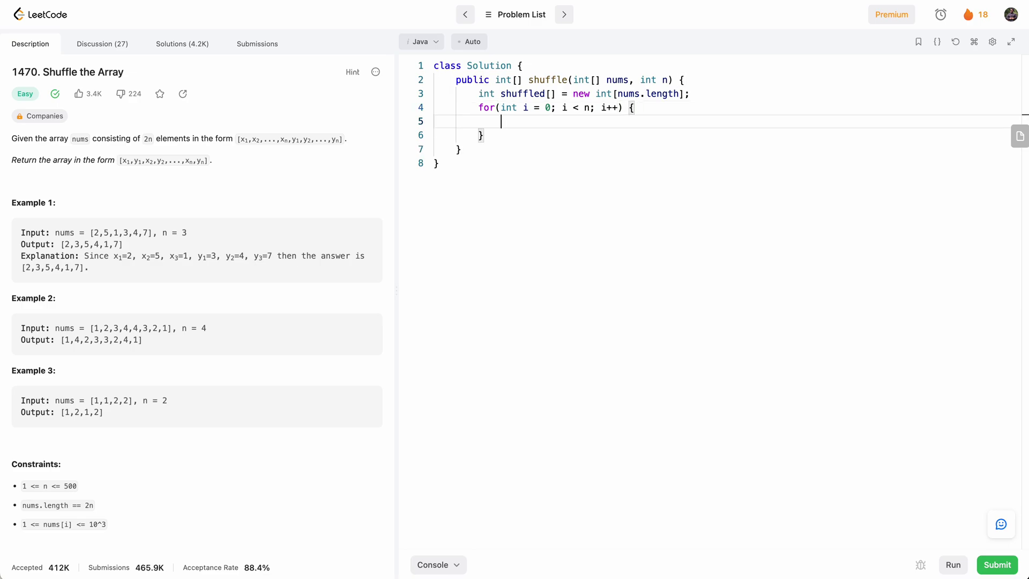
{"action": "type", "text": "shu"}
{"action": "type", "text": "ffled["}
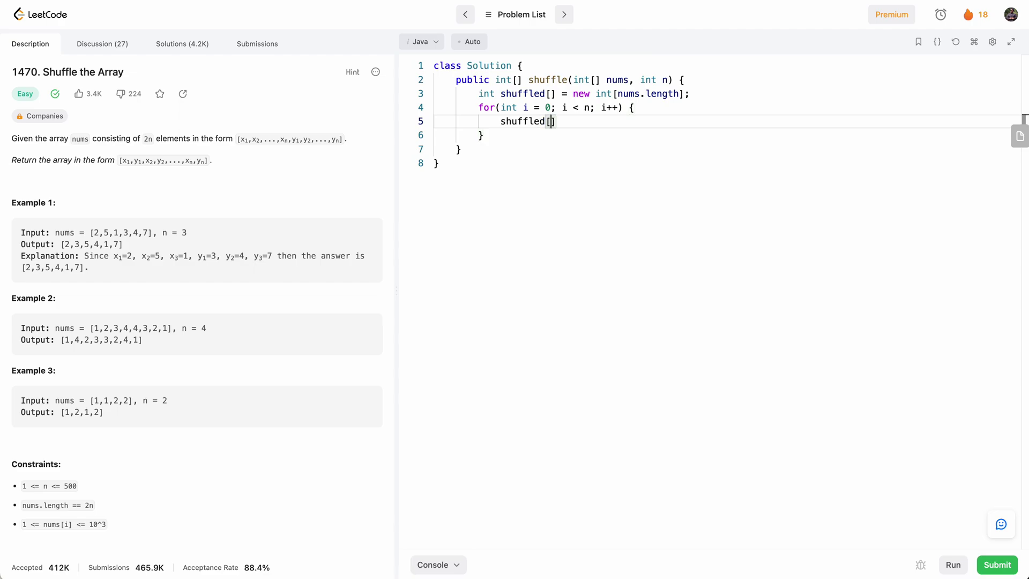
{"action": "type", "text": "2*i"}
- Highlight x₁ and x₂ in the output form, then duplicate the shuffled[2*i] line
{"action": "double_click", "coordinate": [125, 160]}
{"action": "double_click", "coordinate": [149, 161]}
{"action": "left_click", "coordinate": [605, 122]}
{"action": "triple_click", "coordinate": [605, 123]}
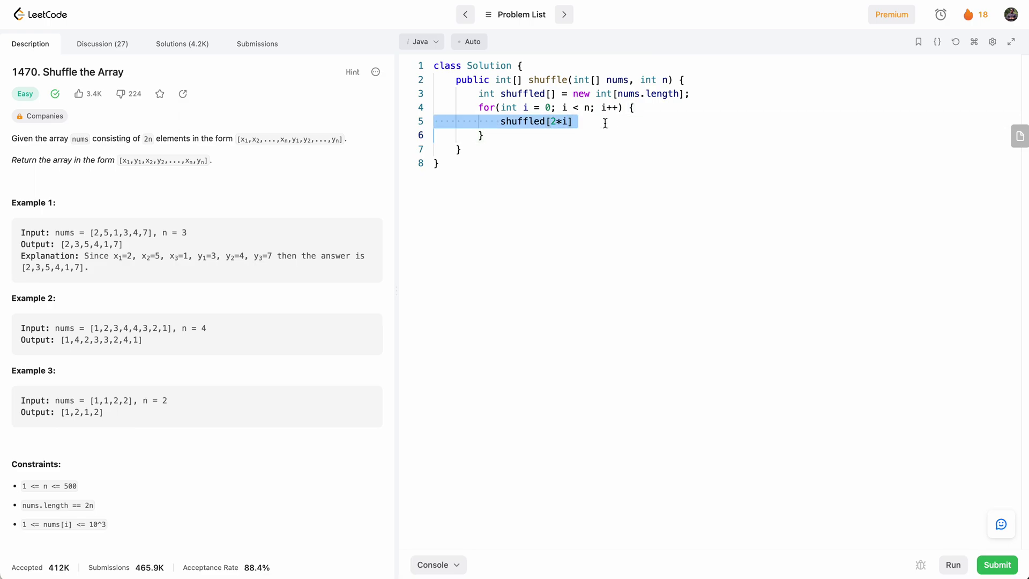
{"action": "key", "text": "ctrl+c"}
{"action": "key", "text": "ctrl+v"}
- Make the copy shuffled[2*i + 1] and start the '=' assignment on the first line
{"action": "key", "text": "Up"}
{"action": "key", "text": "End"}
{"action": "key", "text": "BackSpace"}
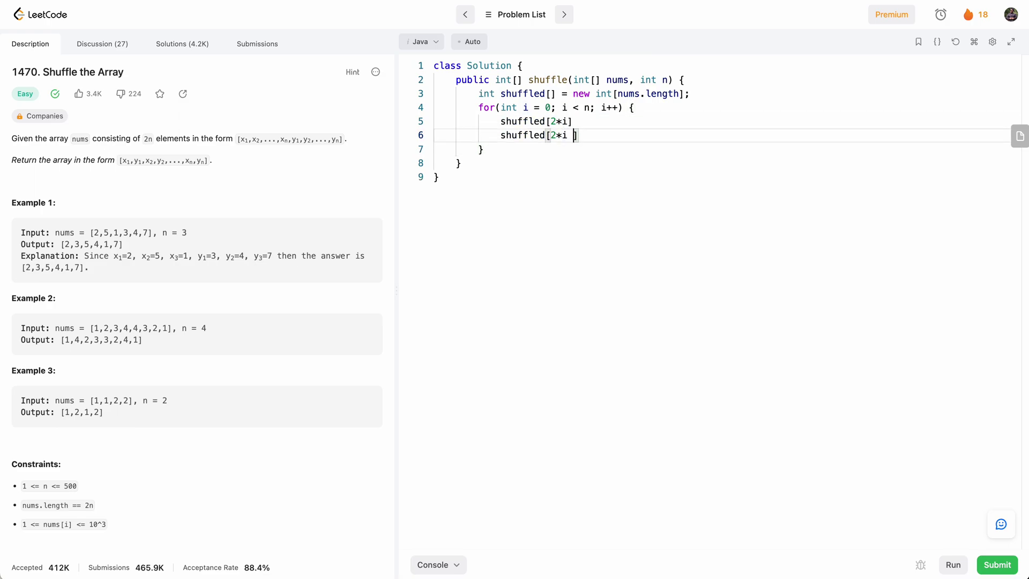
{"action": "type", "text": "+ 1"}
{"action": "key", "text": "Up"}
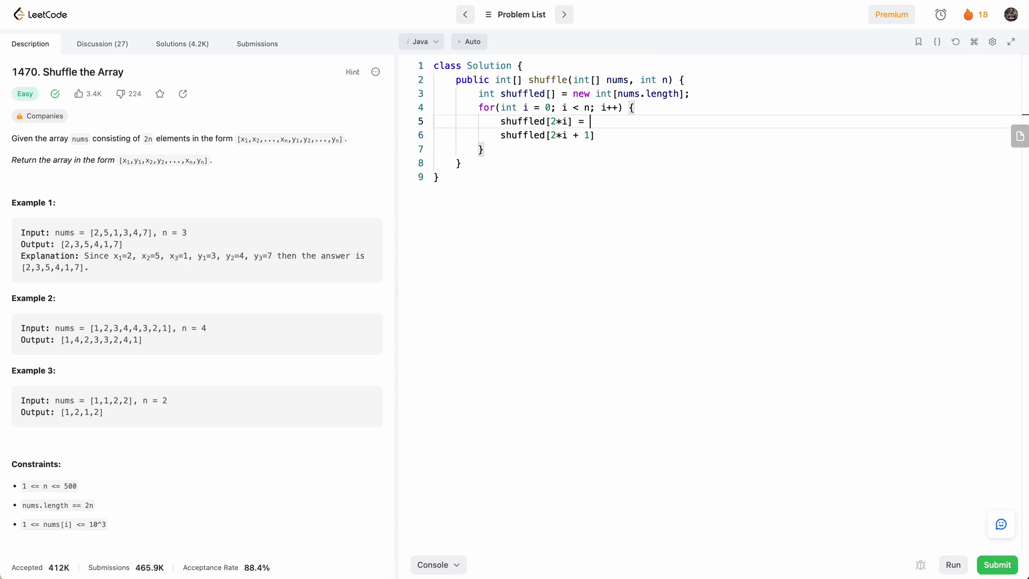
{"action": "double_click", "coordinate": [618, 80]}
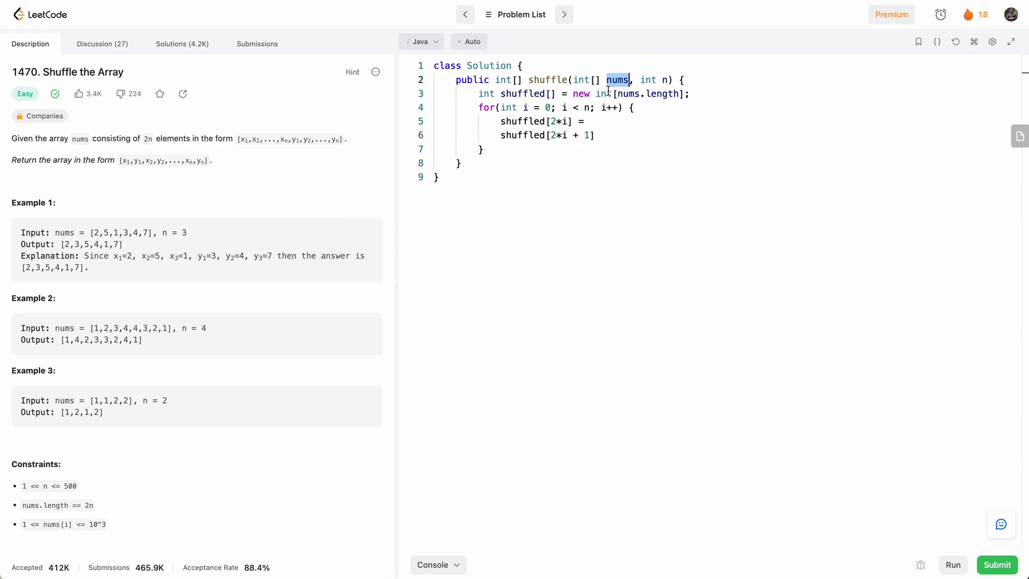
- Complete the first assignment as shuffled[2*i] = nums[i]
{"action": "left_click", "coordinate": [599, 121]}
{"action": "key", "text": "ctrl+v"}
{"action": "type", "text": "["}
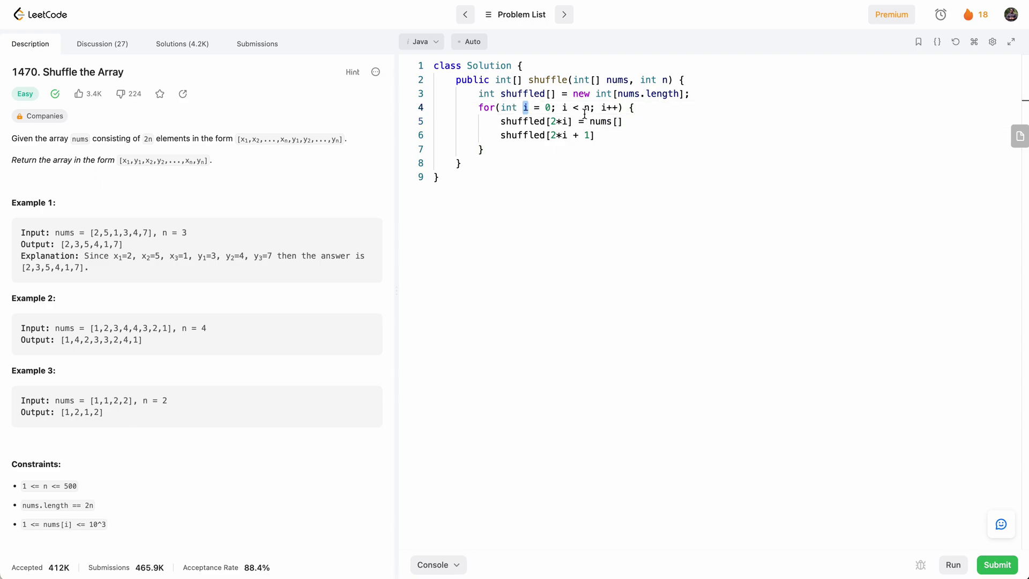
{"action": "mouse_move", "coordinate": [571, 122]}
{"action": "left_mouse_down"}
{"action": "mouse_move", "coordinate": [547, 118]}
{"action": "mouse_move", "coordinate": [618, 121]}
{"action": "left_mouse_up"}
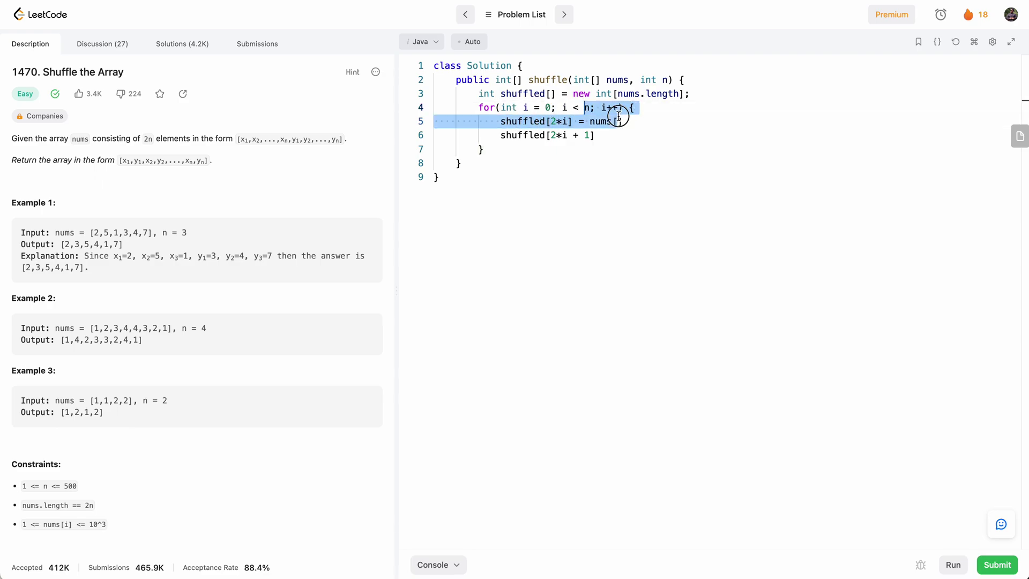
{"action": "left_click", "coordinate": [620, 121]}
{"action": "type", "text": "i"}
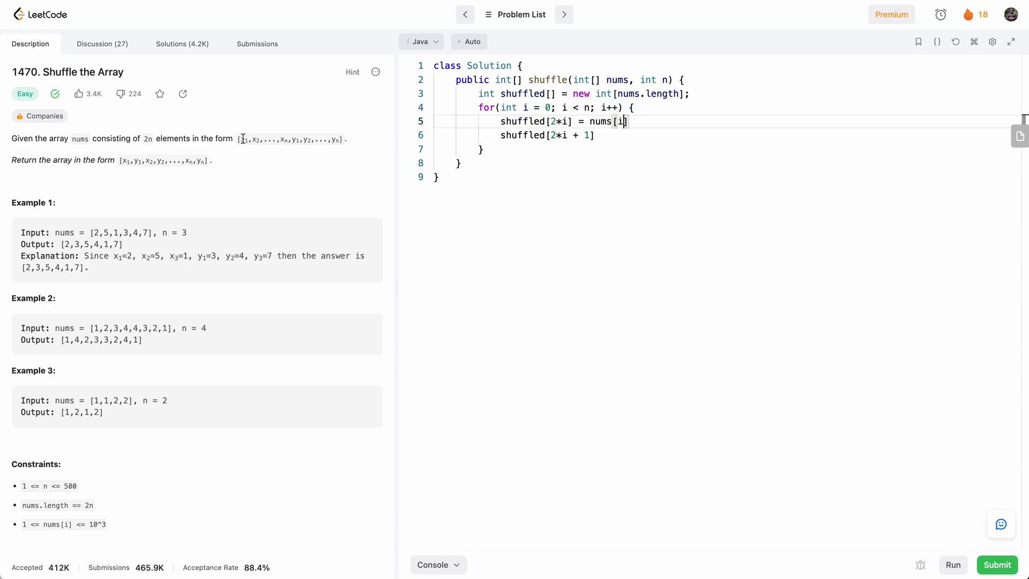
- Complete the second assignment as shuffled[2*i + 1] = nums[n+i], fixing n+1 to n+i
{"action": "left_click_drag", "start_coordinate": [237, 138], "coordinate": [287, 139]}
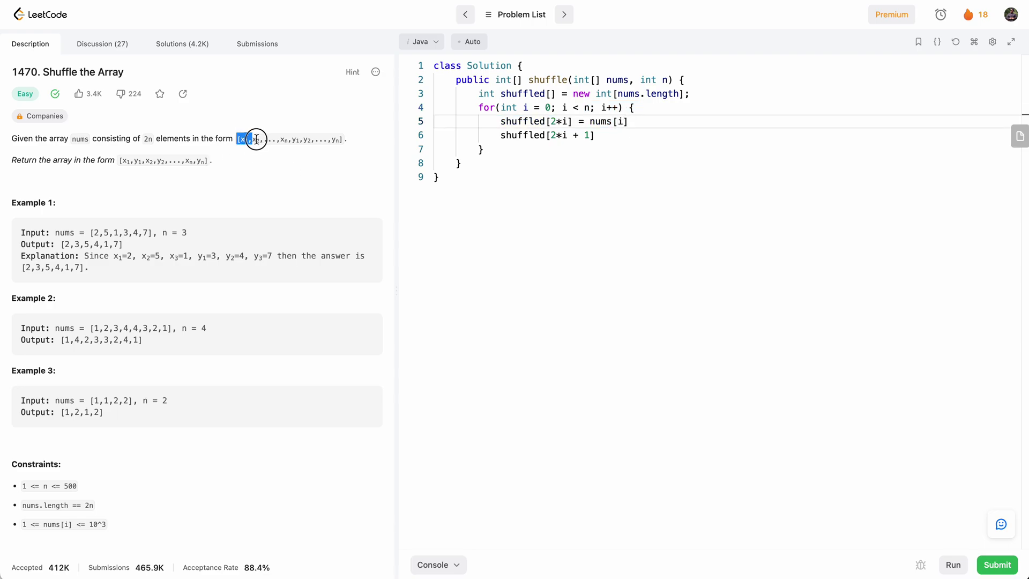
{"action": "left_click", "coordinate": [596, 136]}
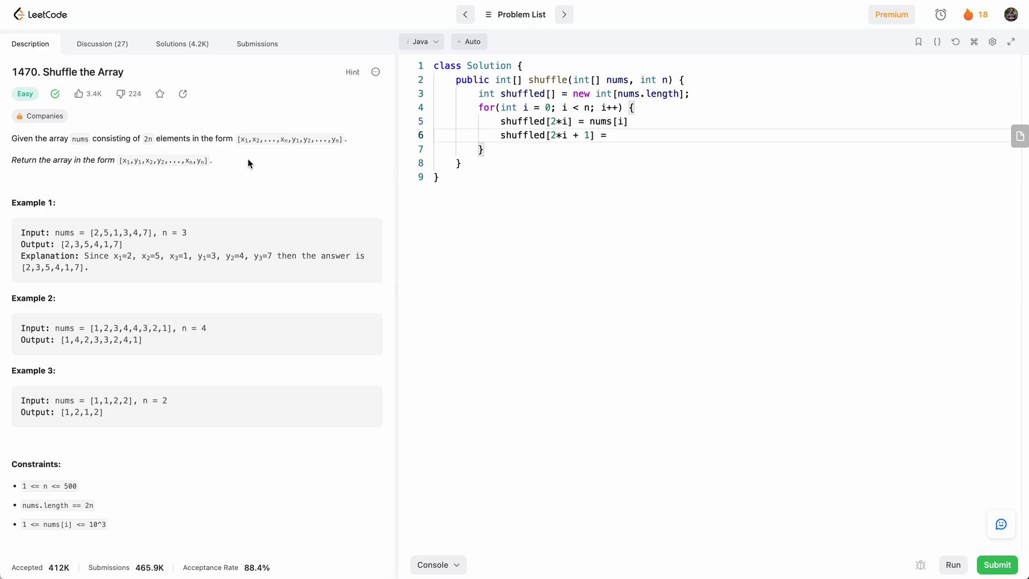
{"action": "double_click", "coordinate": [295, 139]}
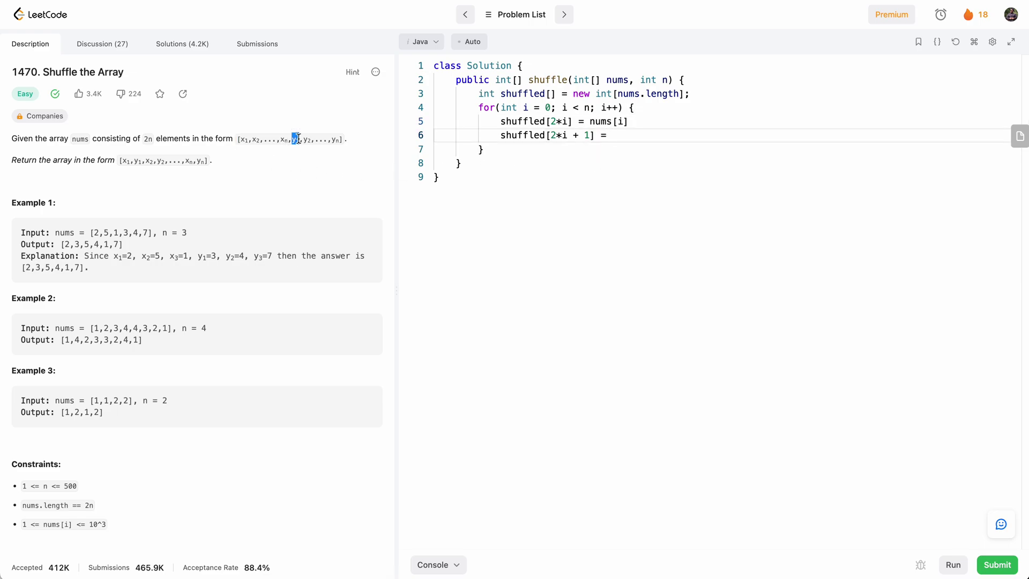
{"action": "left_click", "coordinate": [627, 141]}
{"action": "type", "text": "nums["}
{"action": "type", "text": "n+1"}
{"action": "key", "text": "BackSpace"}
{"action": "type", "text": "i];"}
- Add return shuffled; after the loop and run the sample test cases
{"action": "key", "text": "Up"}
{"action": "type", "text": ";"}
{"action": "key", "text": "Down"}
{"action": "key", "text": "Down"}
{"action": "key", "text": "Return"}
{"action": "type", "text": "return shuffled;"}
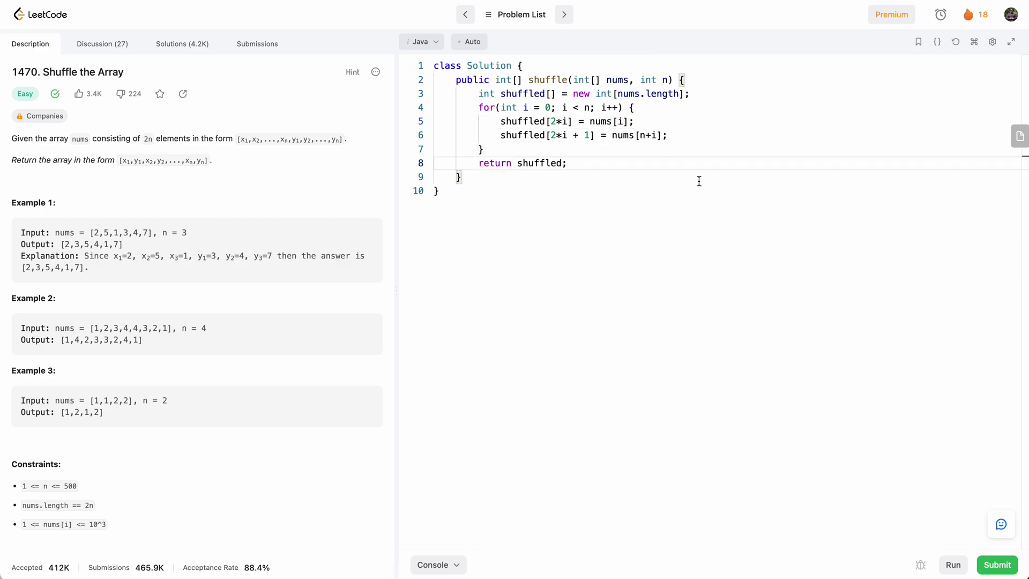
{"action": "left_click", "coordinate": [953, 564]}
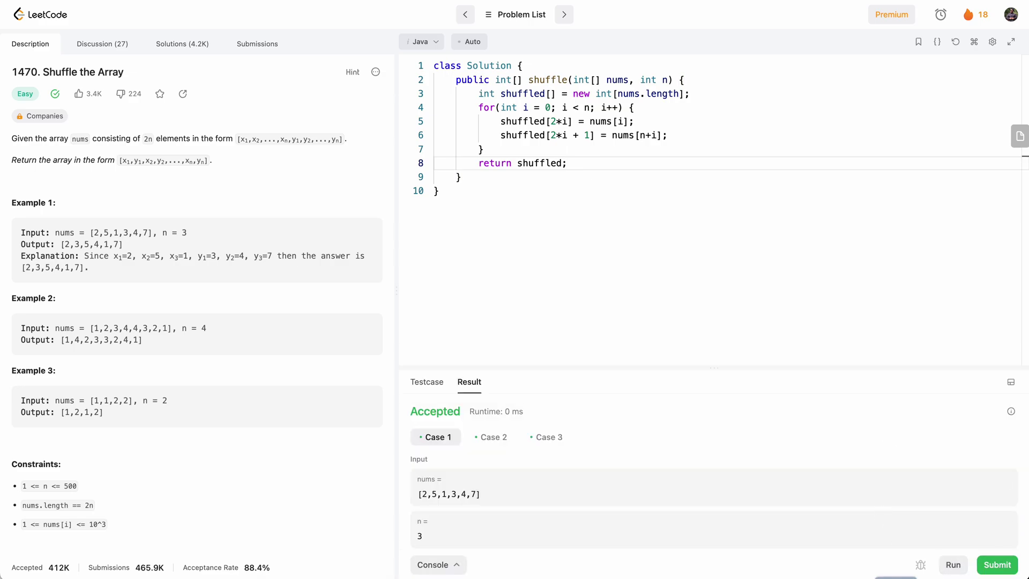
- Submit the solution and open the 100% Beats badge for the 0 ms runtime
{"action": "left_click", "coordinate": [994, 565]}
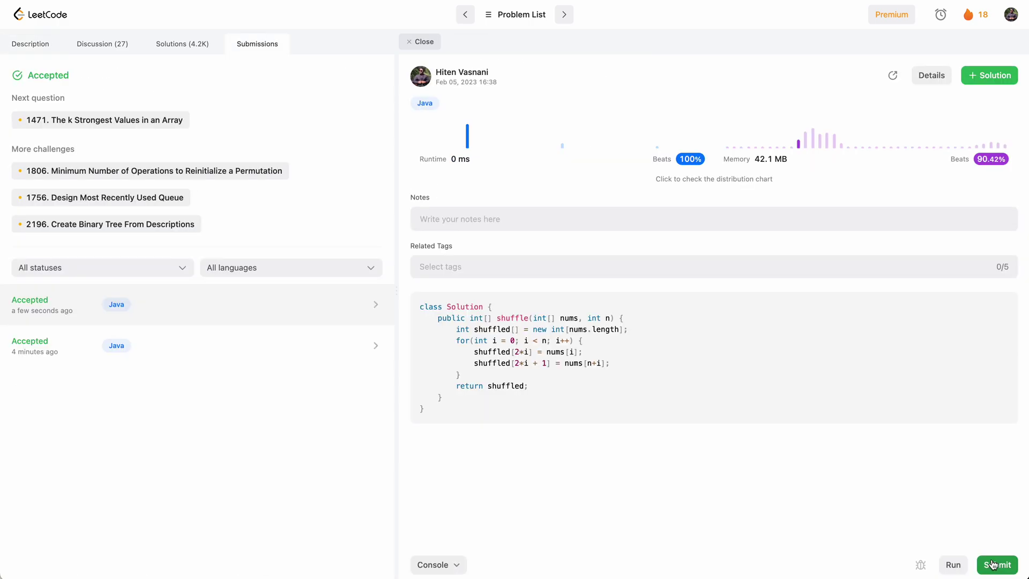
{"action": "left_click", "coordinate": [698, 158]}
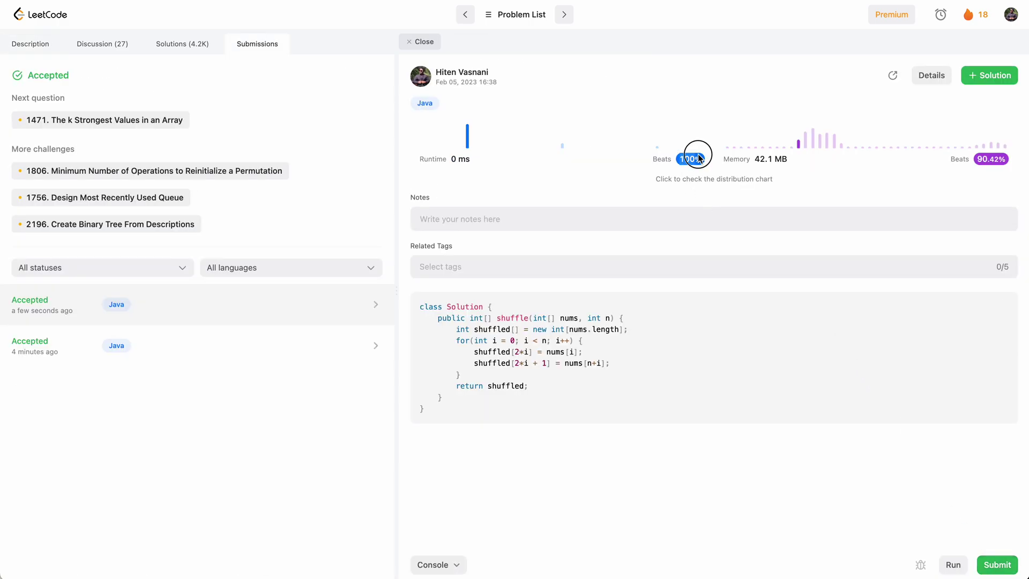